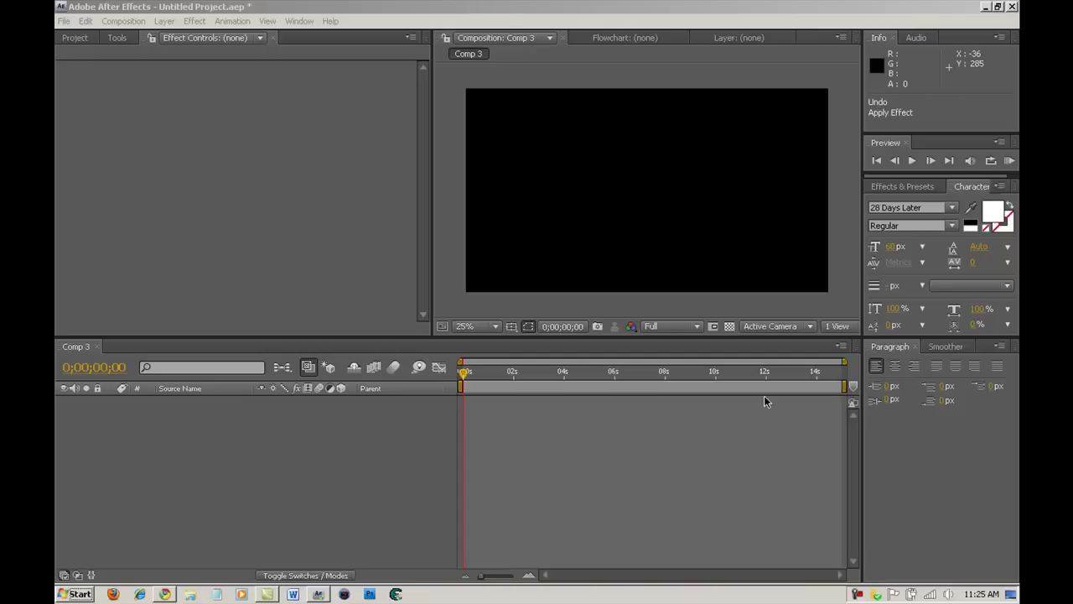
Make Comp 7 at 471×263, 29.97 fps, 0;00;15;00 long, shown at 100% zoom
{"action": "left_click", "coordinate": [114, 38]}
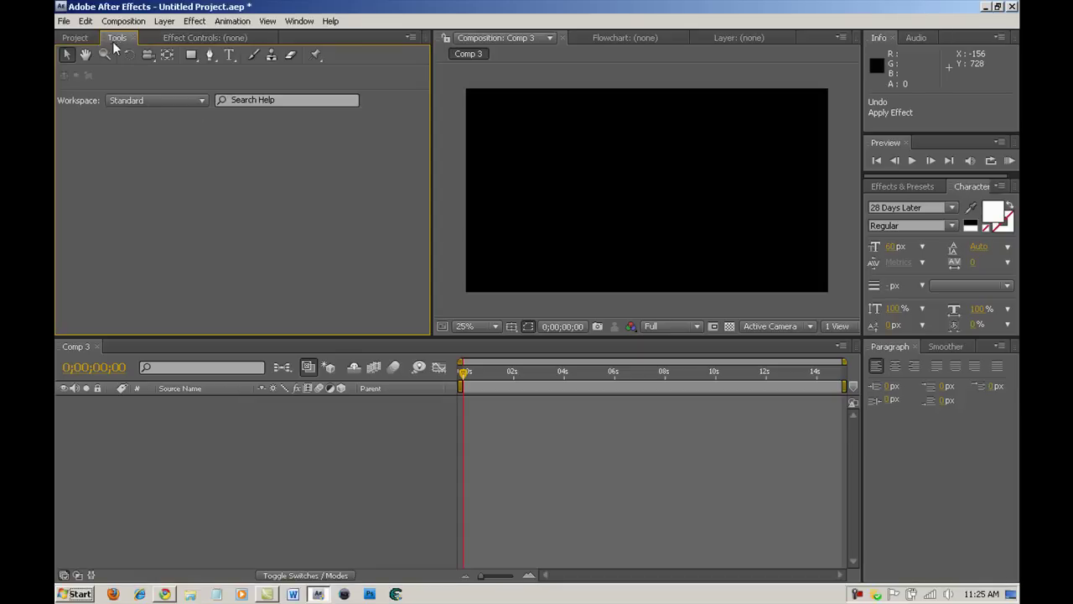
{"action": "left_click", "coordinate": [124, 21]}
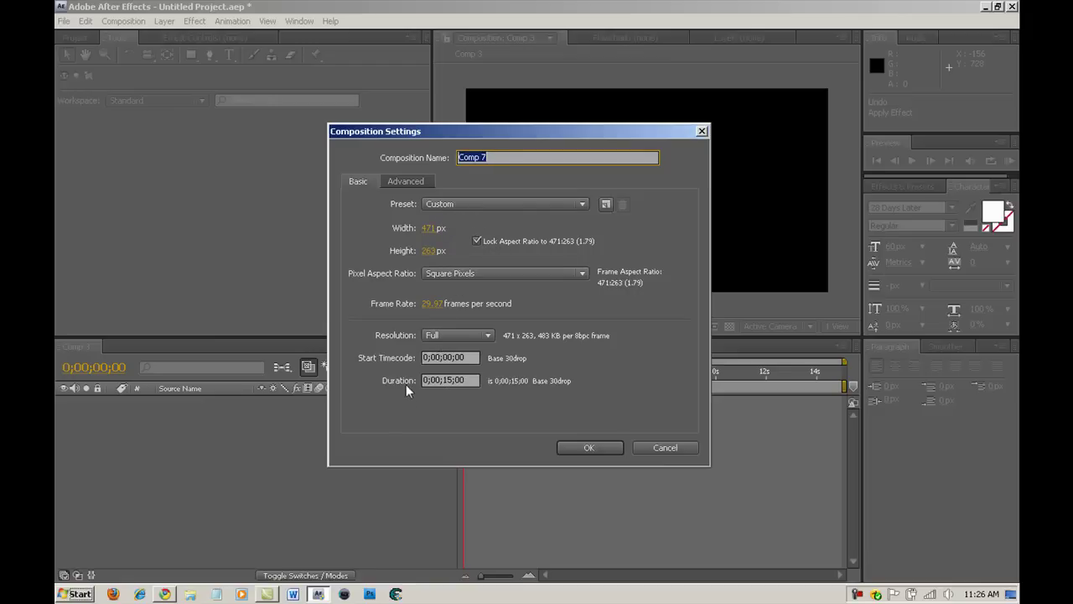
{"action": "left_click", "coordinate": [578, 451]}
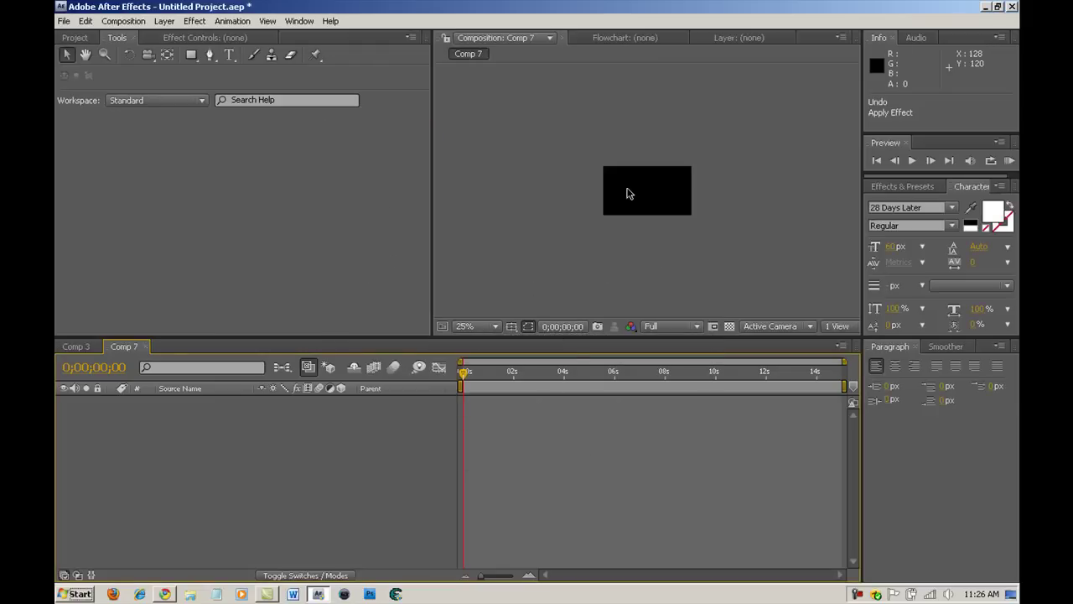
{"action": "scroll", "coordinate": [628, 192], "scroll_direction": "up", "scroll_amount": 2}
{"action": "scroll", "coordinate": [628, 193], "scroll_direction": "up", "scroll_amount": 2}
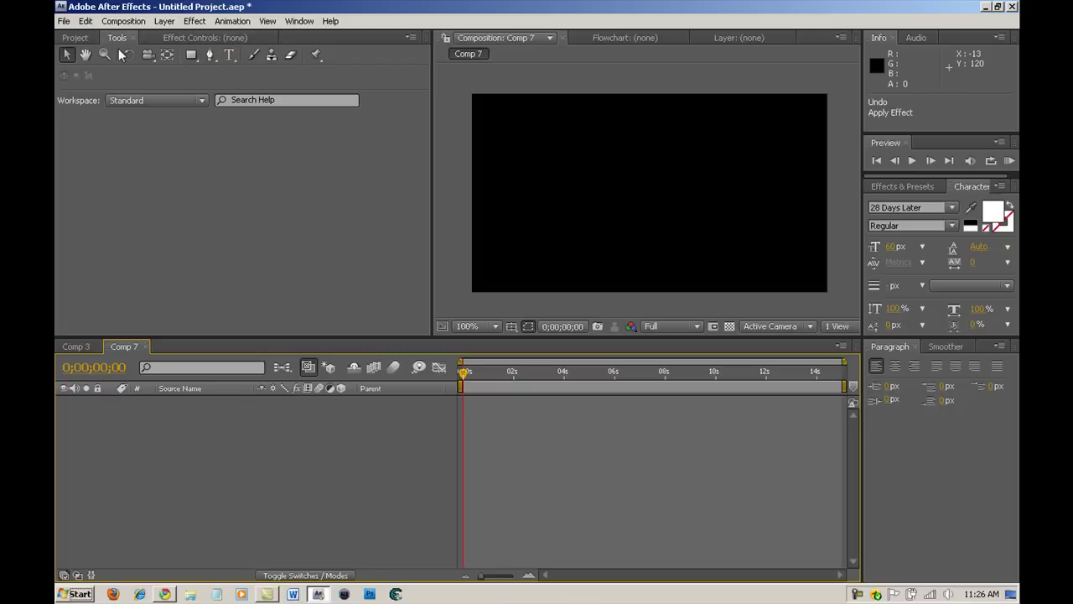
Drag texture1.jpg into the Comp 7 timeline and scale it to cover the frame
{"action": "left_click", "coordinate": [85, 37]}
{"action": "left_click", "coordinate": [65, 22]}
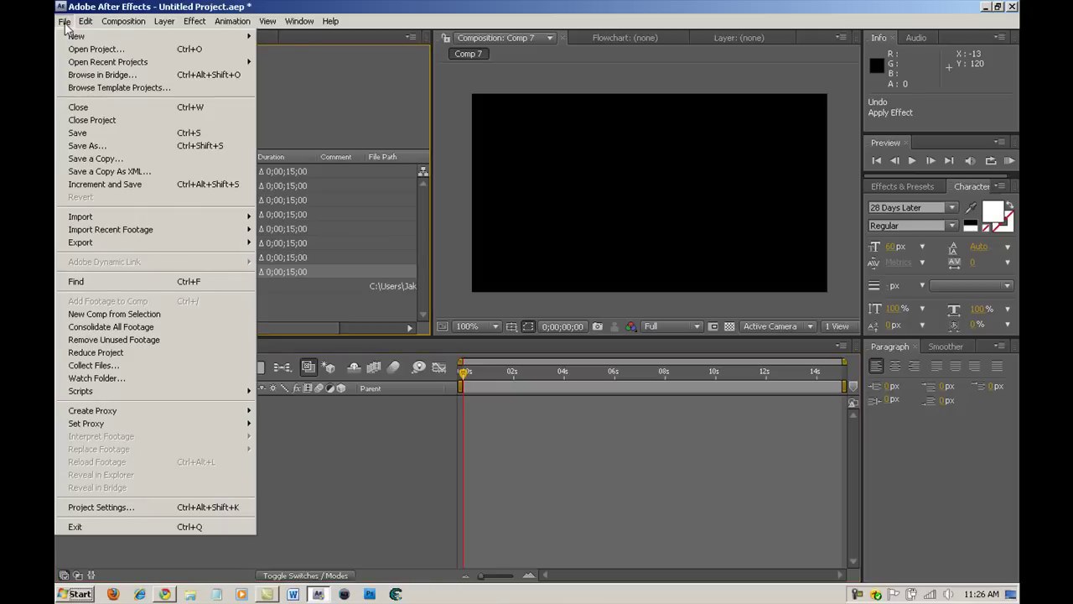
{"action": "left_click", "coordinate": [64, 24]}
{"action": "left_click", "coordinate": [65, 22]}
{"action": "left_click", "coordinate": [308, 440]}
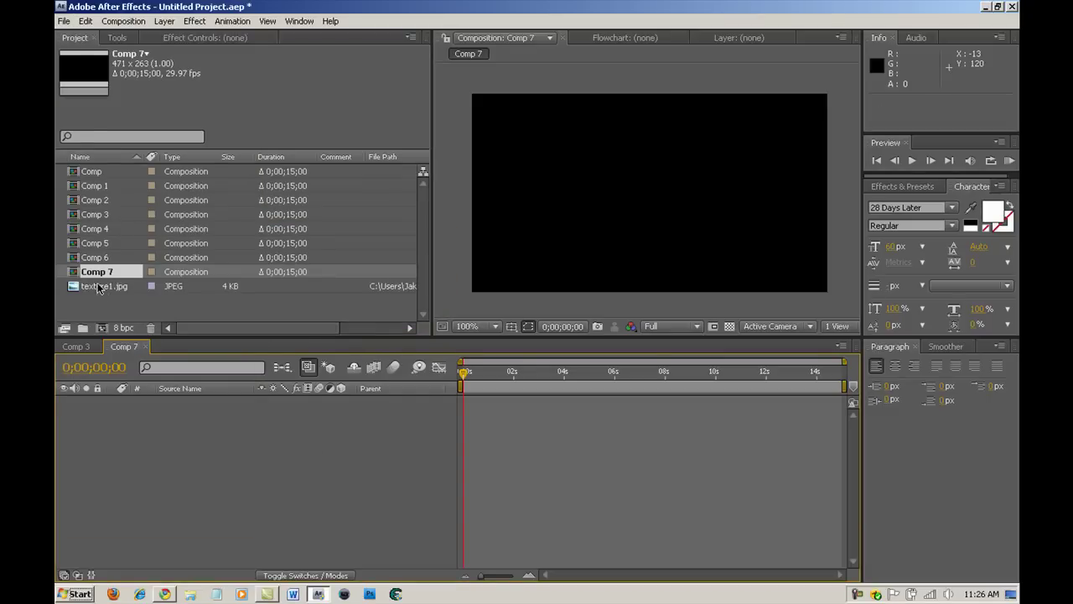
{"action": "left_click_drag", "start_coordinate": [87, 289], "coordinate": [85, 450]}
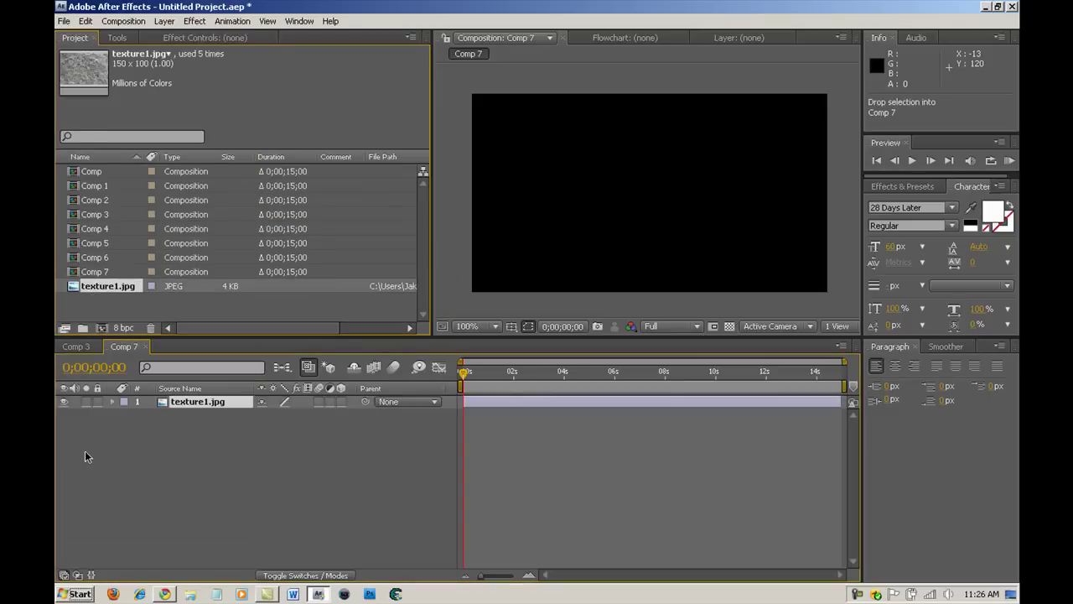
{"action": "left_click_drag", "start_coordinate": [592, 156], "coordinate": [469, 95]}
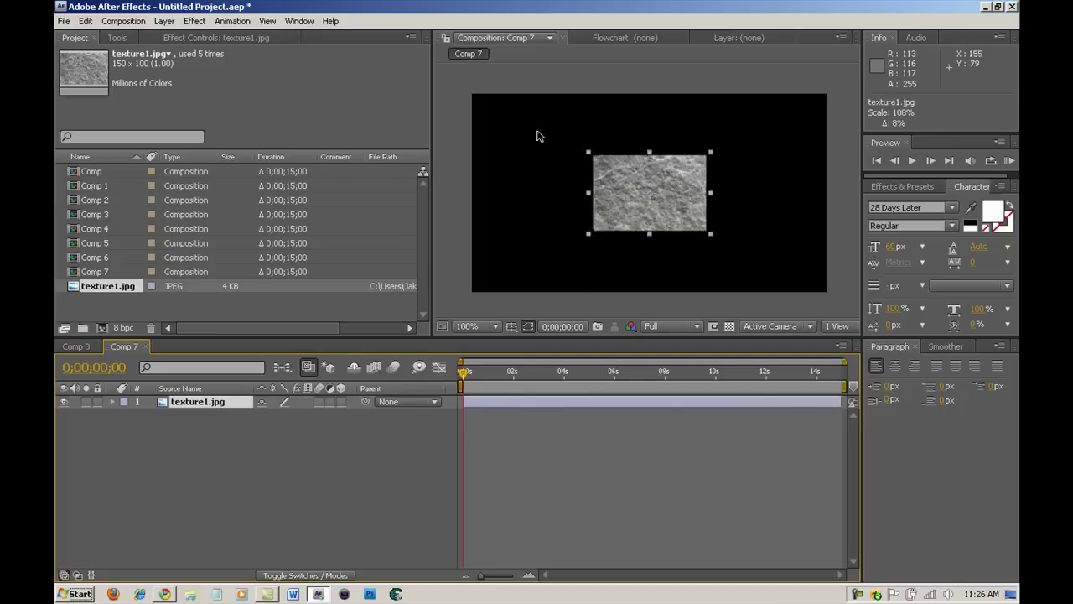
{"action": "left_click", "coordinate": [468, 92]}
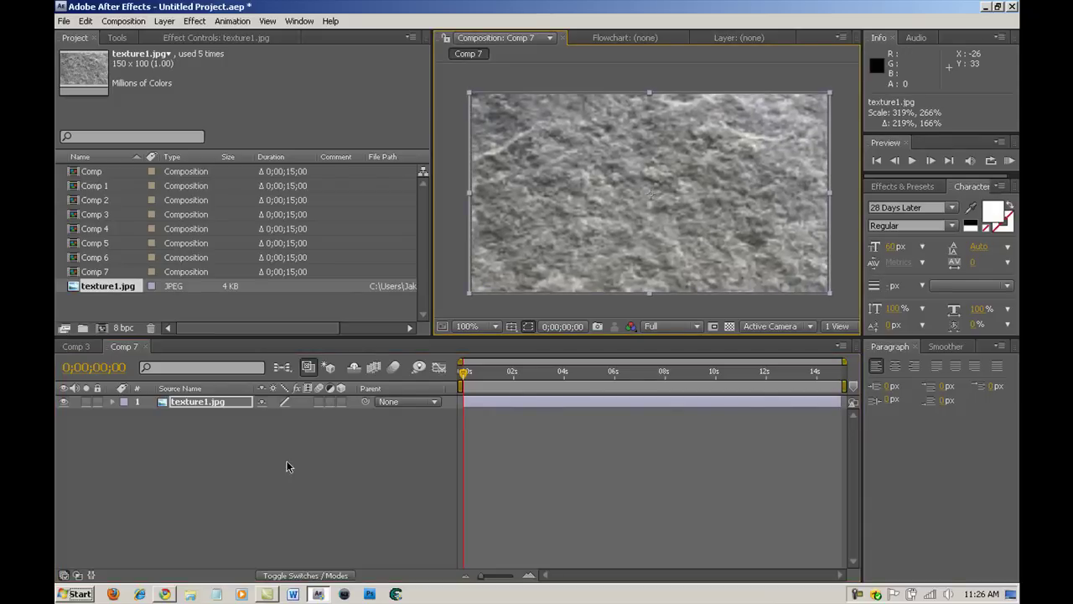
{"action": "left_click", "coordinate": [166, 23]}
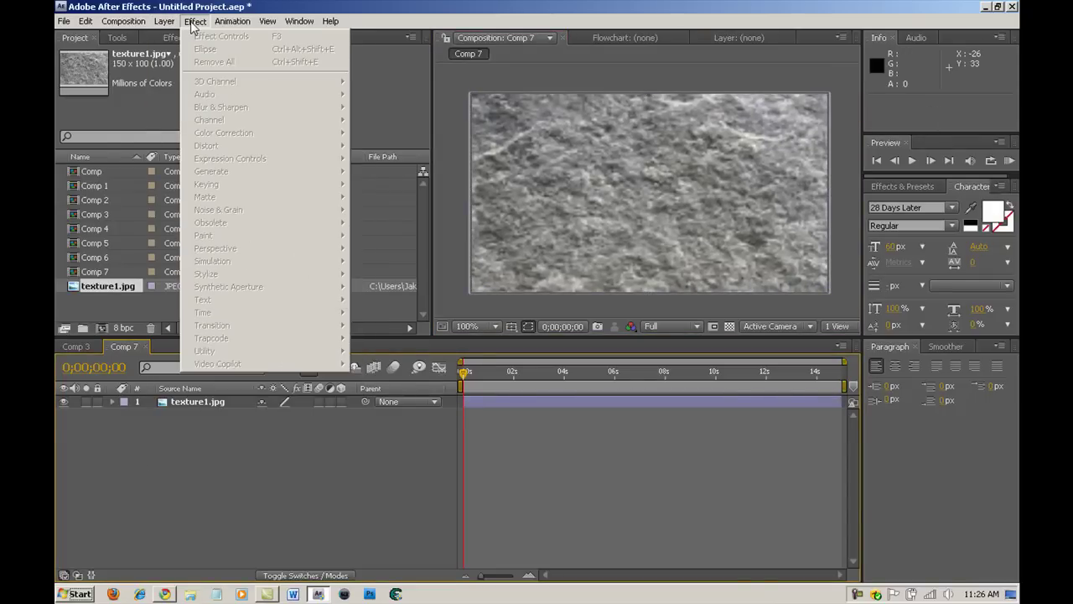
{"action": "left_click", "coordinate": [197, 401]}
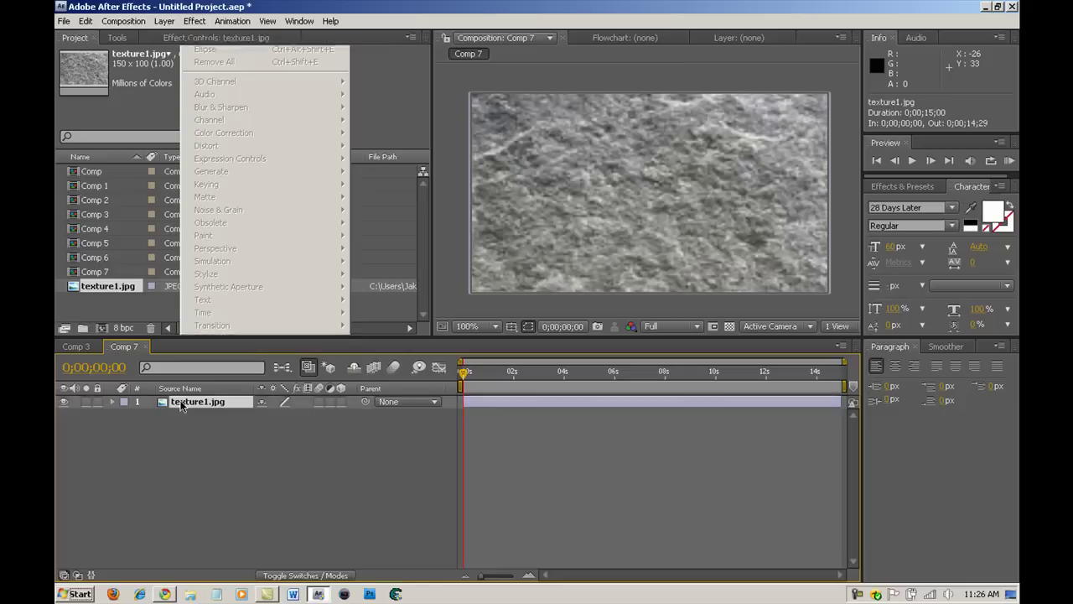
{"action": "left_click", "coordinate": [196, 21]}
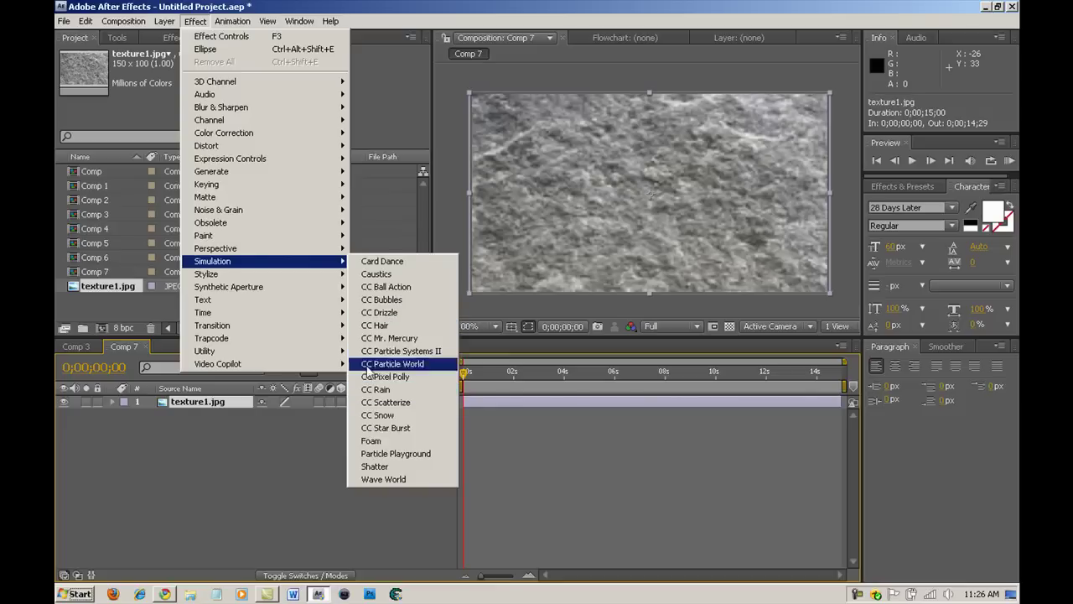
{"action": "mouse_move", "coordinate": [203, 311]}
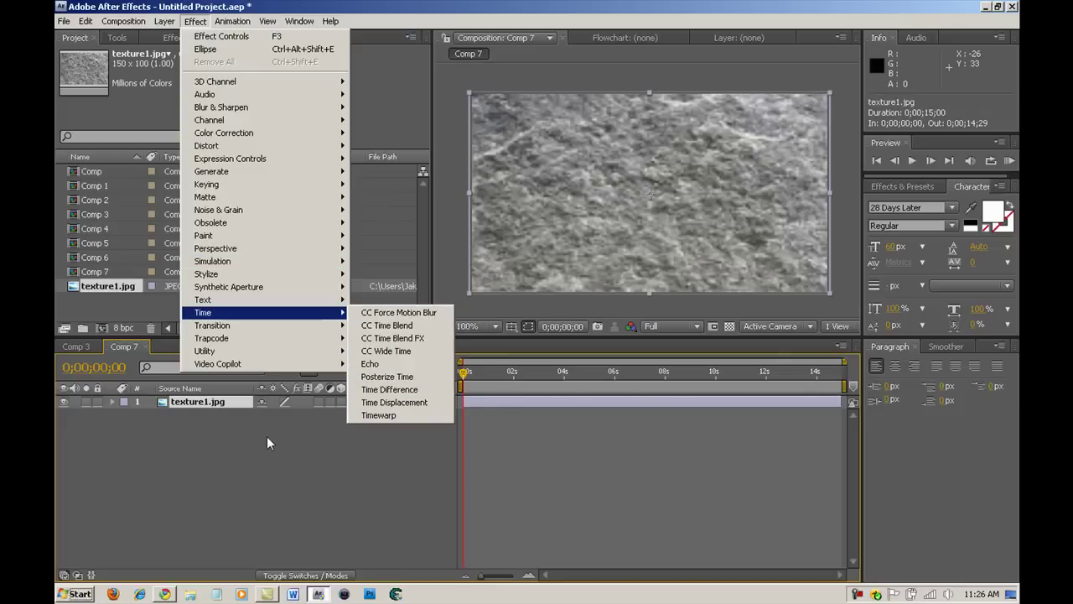
{"action": "left_click", "coordinate": [250, 461]}
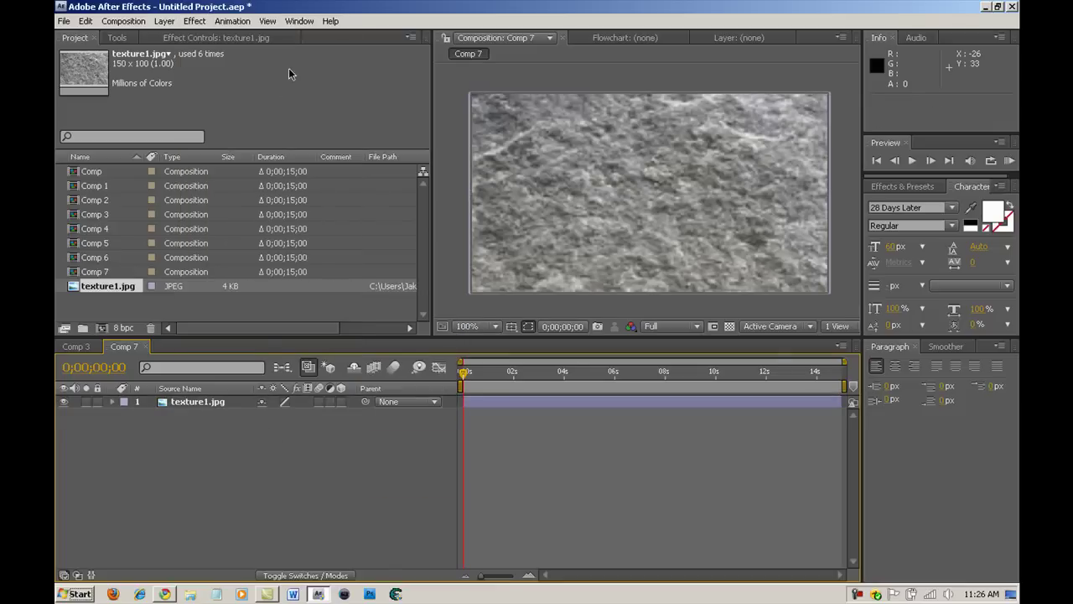
Type the text JAKE over the stone texture and centre it in the frame
{"action": "left_click", "coordinate": [192, 24]}
{"action": "left_click", "coordinate": [110, 42]}
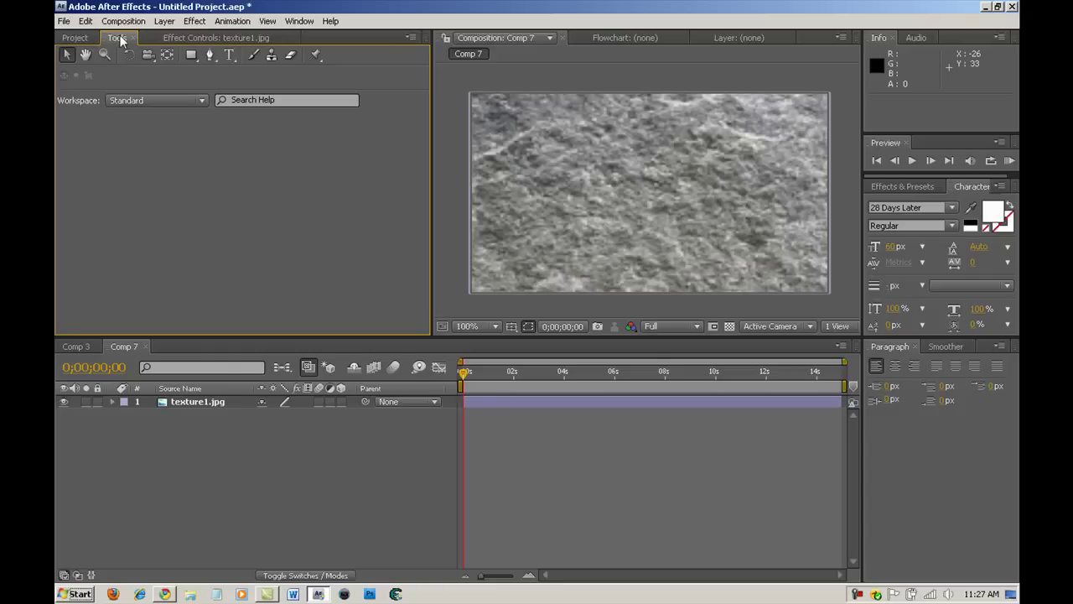
{"action": "left_click", "coordinate": [232, 55]}
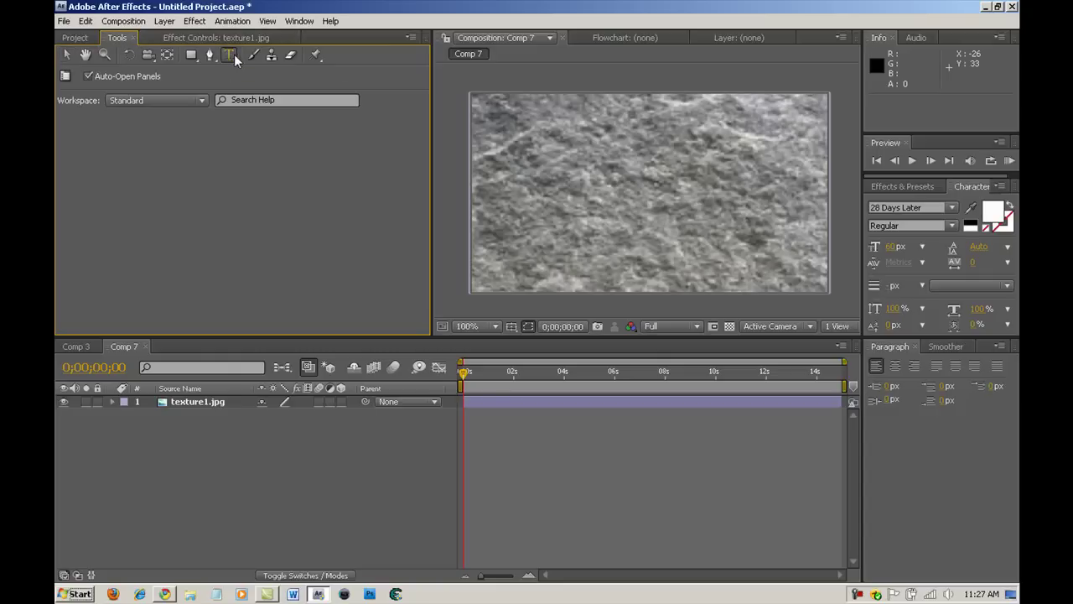
{"action": "left_click", "coordinate": [585, 187]}
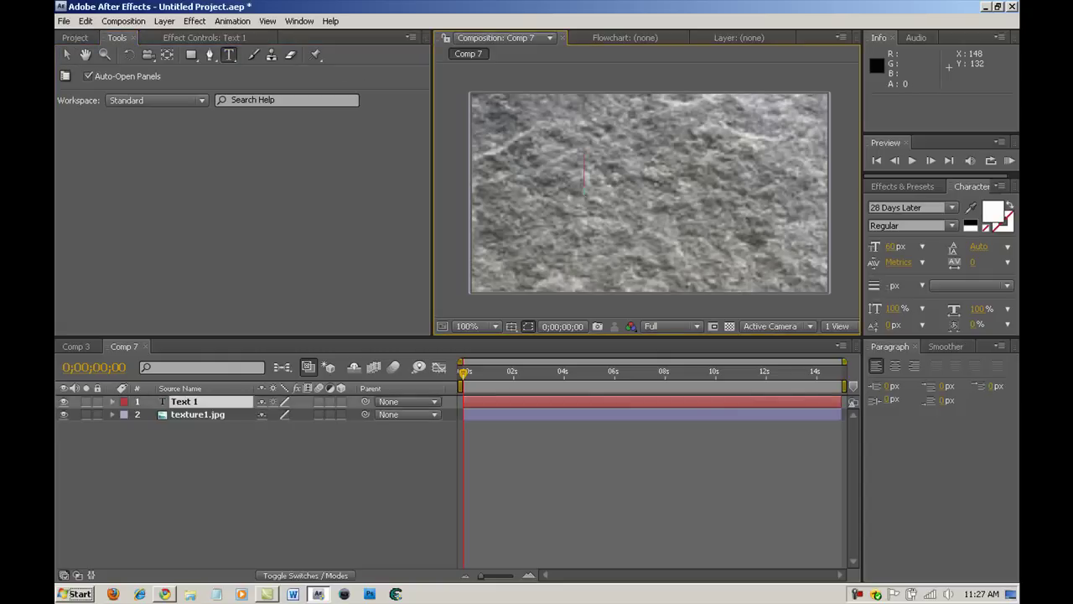
{"action": "type", "text": "KJ"}
{"action": "key", "text": "BackSpace"}
{"action": "key", "text": "BackSpace"}
{"action": "type", "text": "J"}
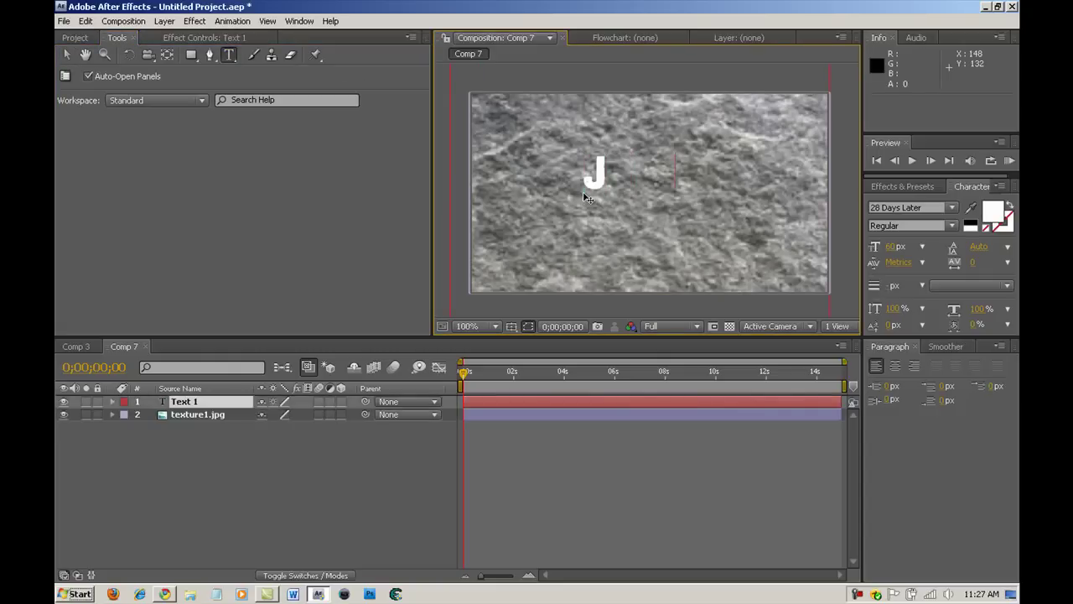
{"action": "type", "text": "ake"}
{"action": "left_click_drag", "start_coordinate": [621, 207], "coordinate": [635, 191], "text": "ctrl"}
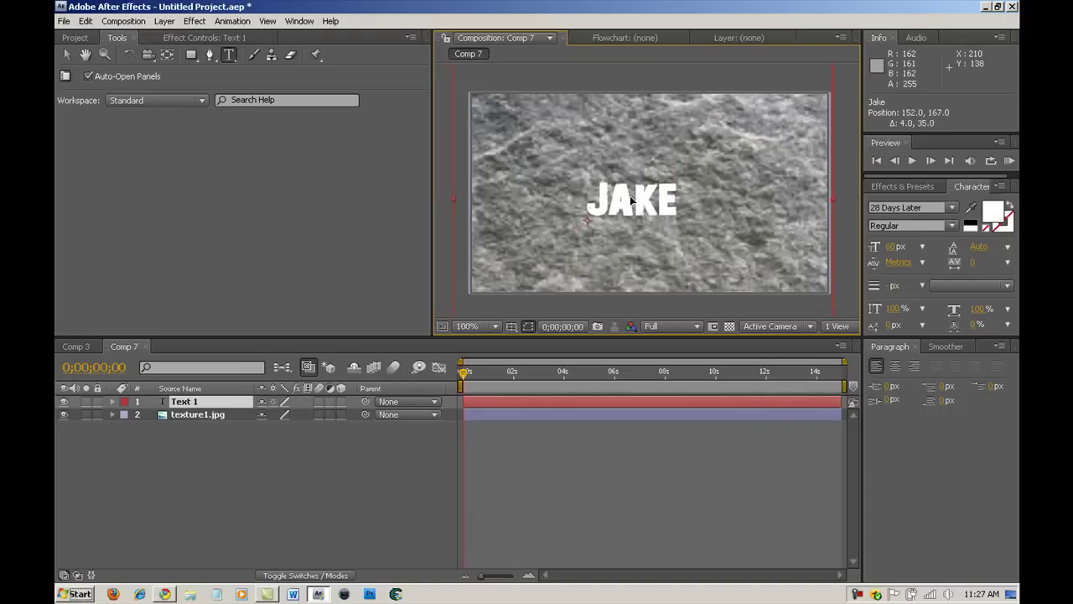
{"action": "key", "text": "KP_Enter"}
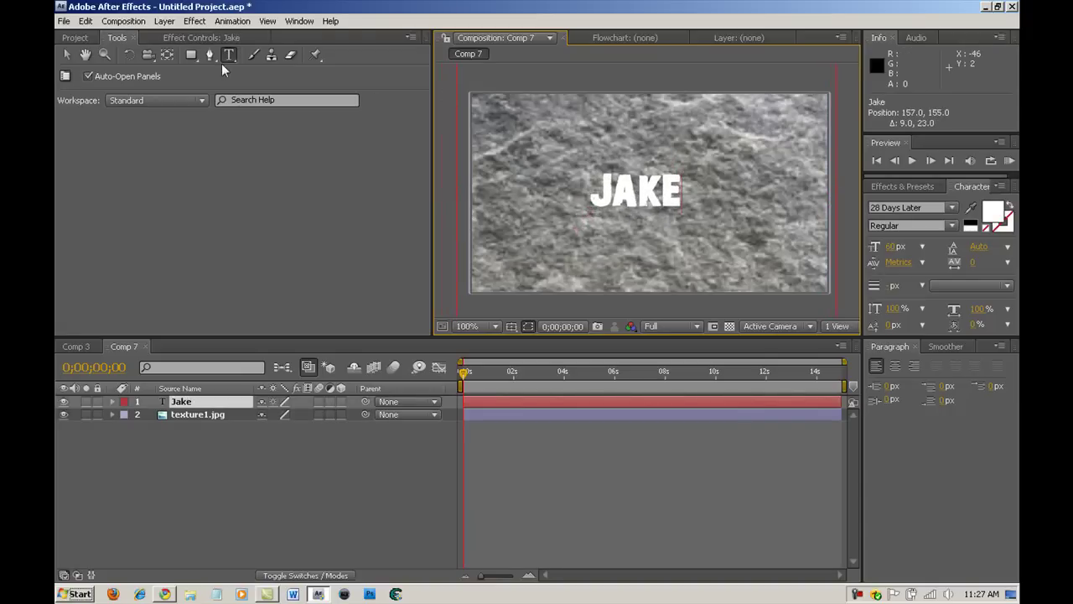
Start a Pen mask on the JAKE layer, placing vertices around the J
{"action": "left_click", "coordinate": [210, 55]}
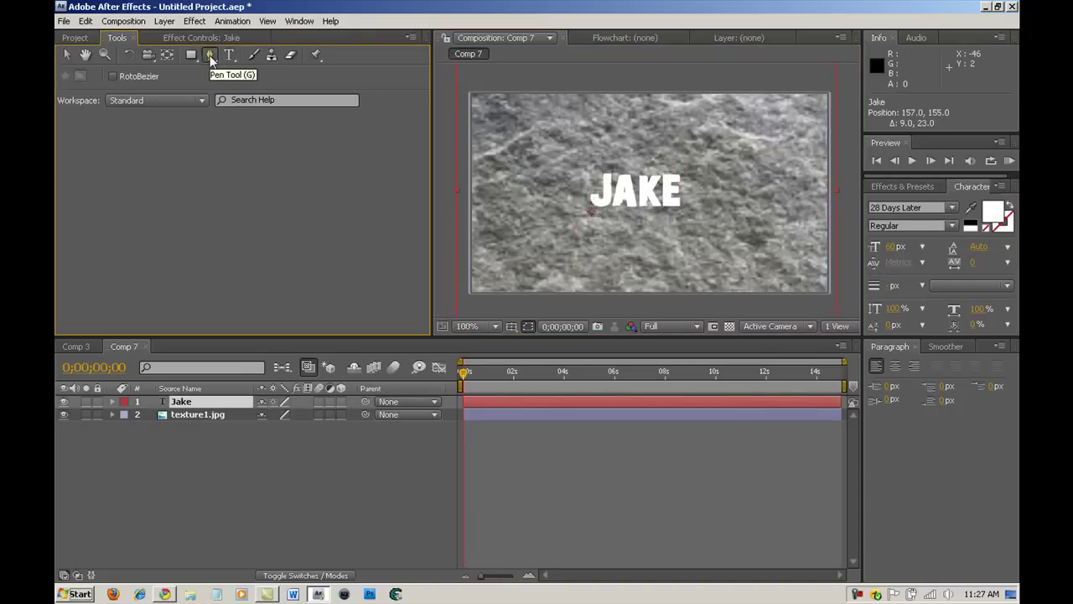
{"action": "left_click", "coordinate": [594, 197]}
{"action": "key", "text": "ctrl+z"}
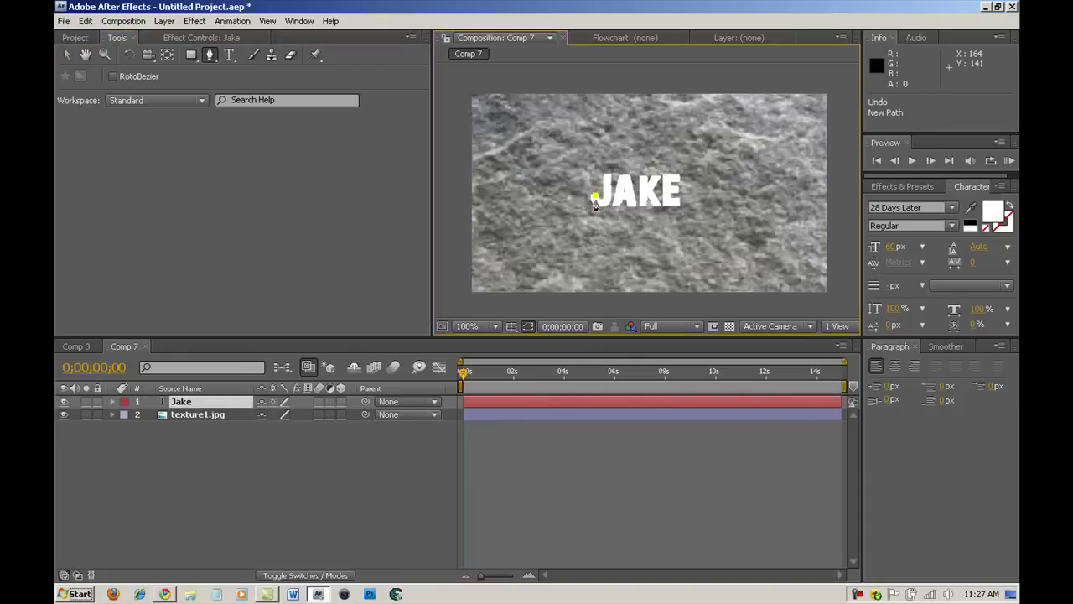
{"action": "left_click", "coordinate": [592, 198]}
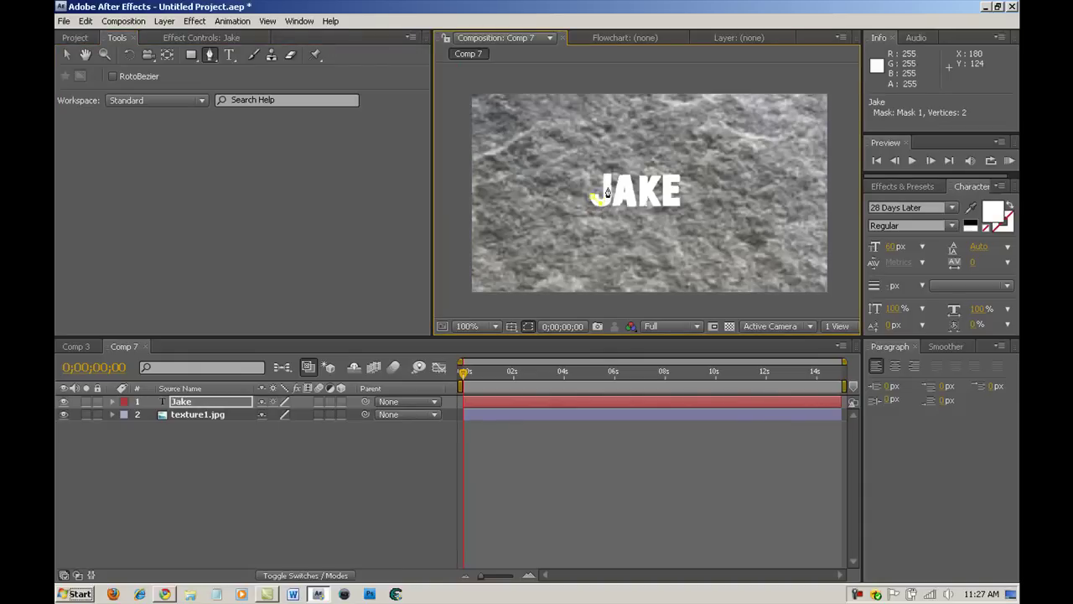
{"action": "key", "text": "ctrl+z"}
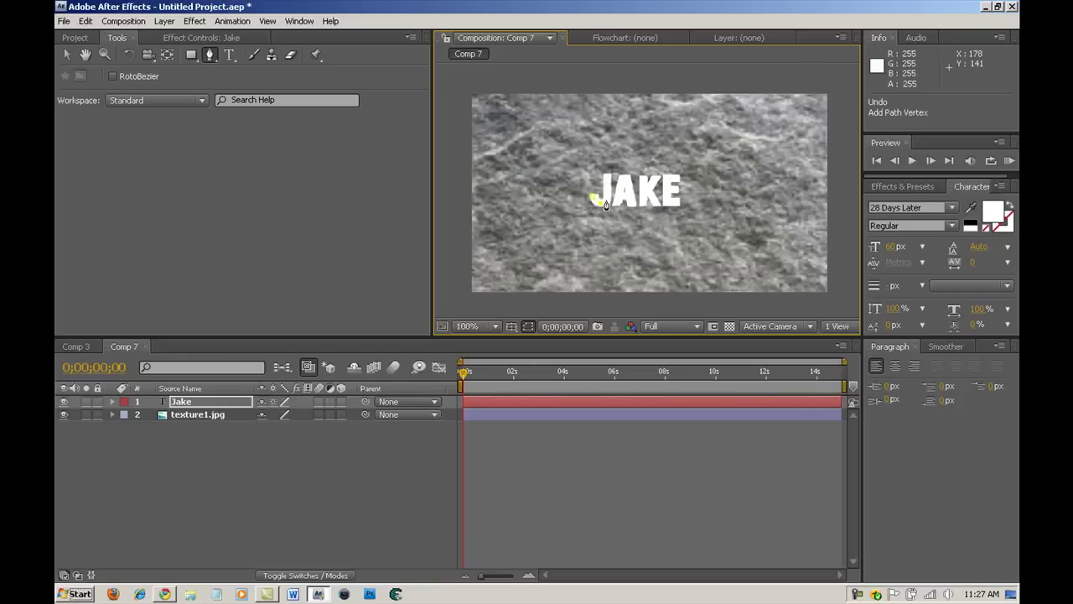
{"action": "left_click", "coordinate": [608, 201]}
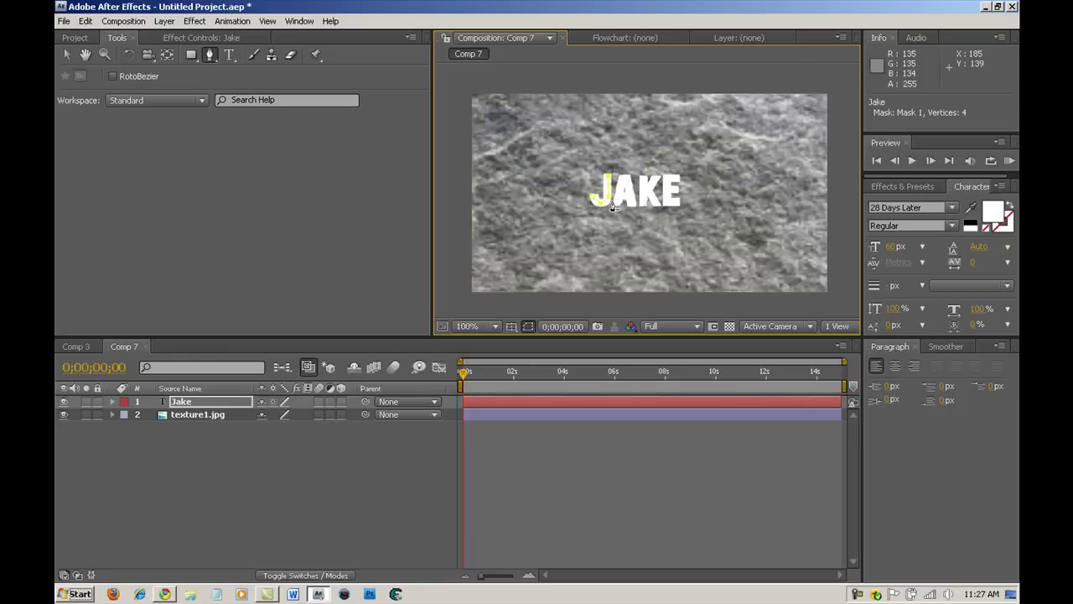
{"action": "left_click", "coordinate": [624, 215]}
{"action": "left_click", "coordinate": [624, 182]}
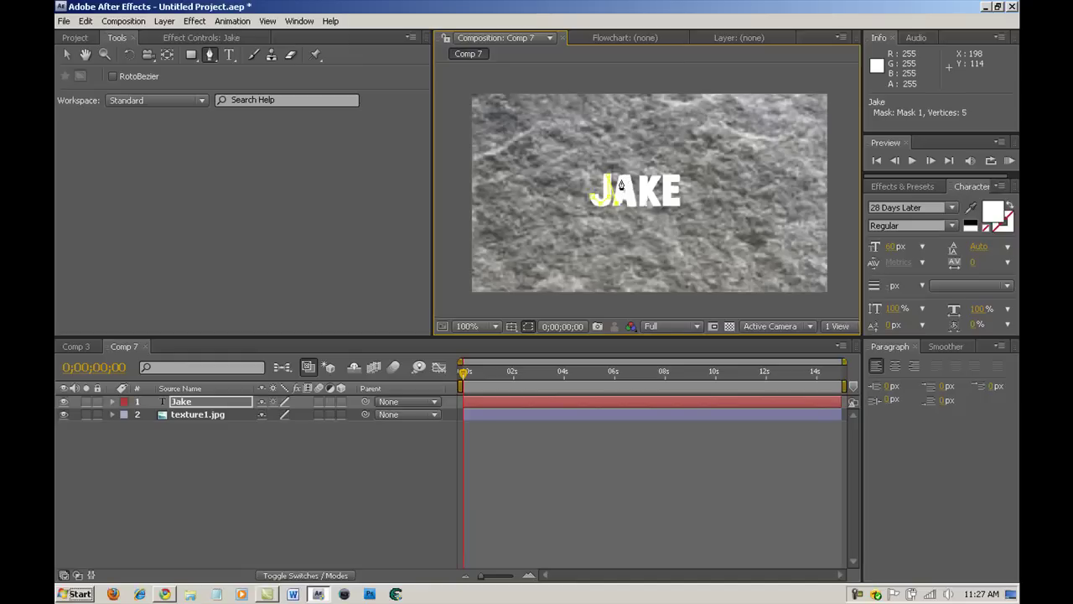
{"action": "left_click", "coordinate": [625, 185]}
{"action": "left_click", "coordinate": [629, 213]}
Undo misplaced vertices and extend the mask across the K to the E
{"action": "key", "text": "ctrl+z"}
{"action": "left_click", "coordinate": [628, 206]}
{"action": "key", "text": "ctrl+z"}
{"action": "key", "text": "ctrl+z"}
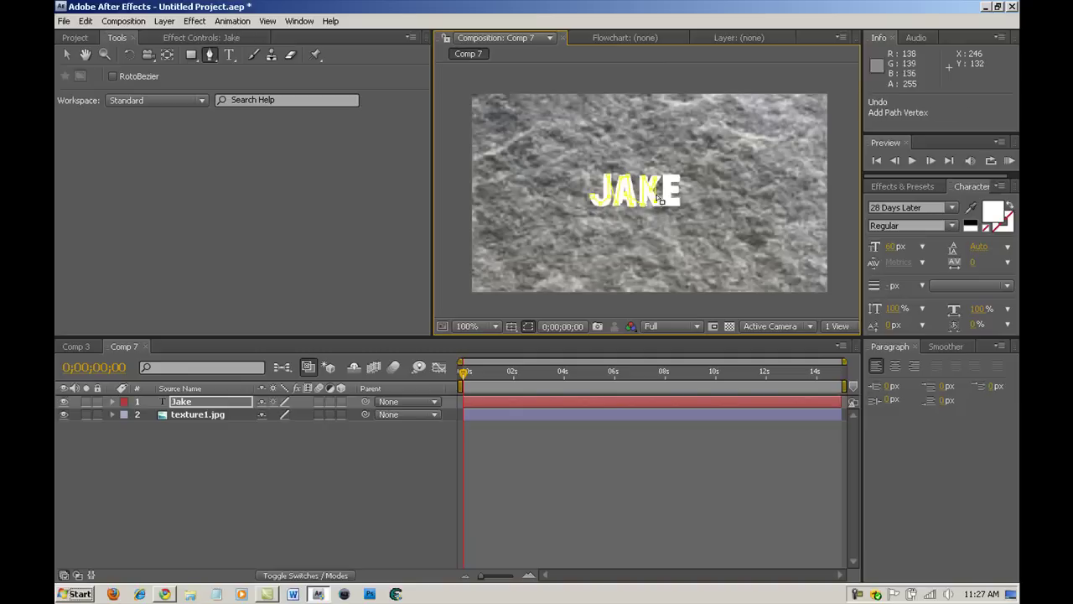
{"action": "key", "text": "ctrl+z"}
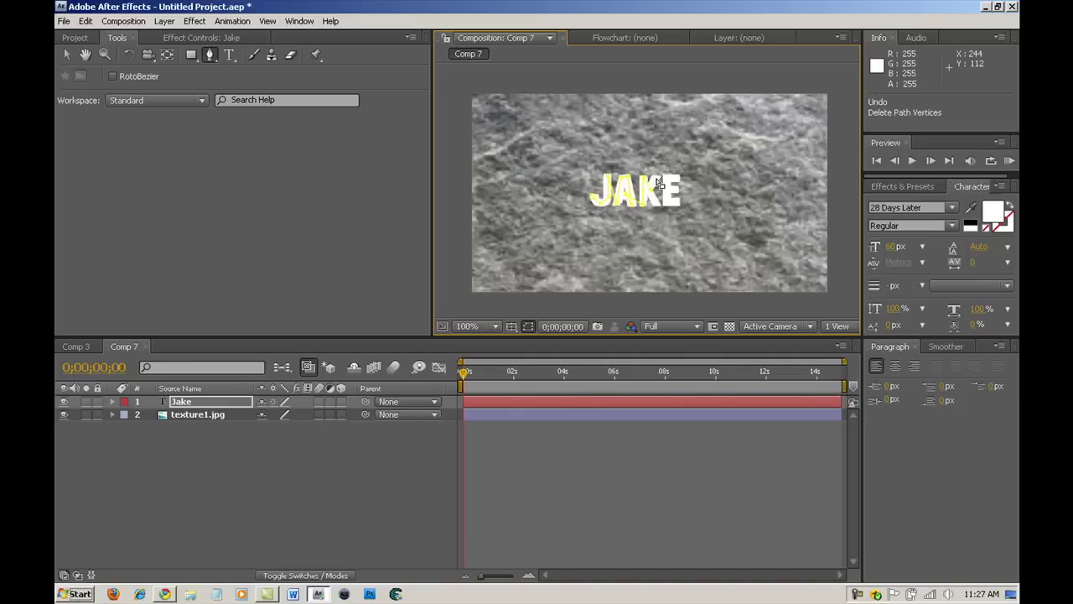
{"action": "key", "text": "ctrl+z"}
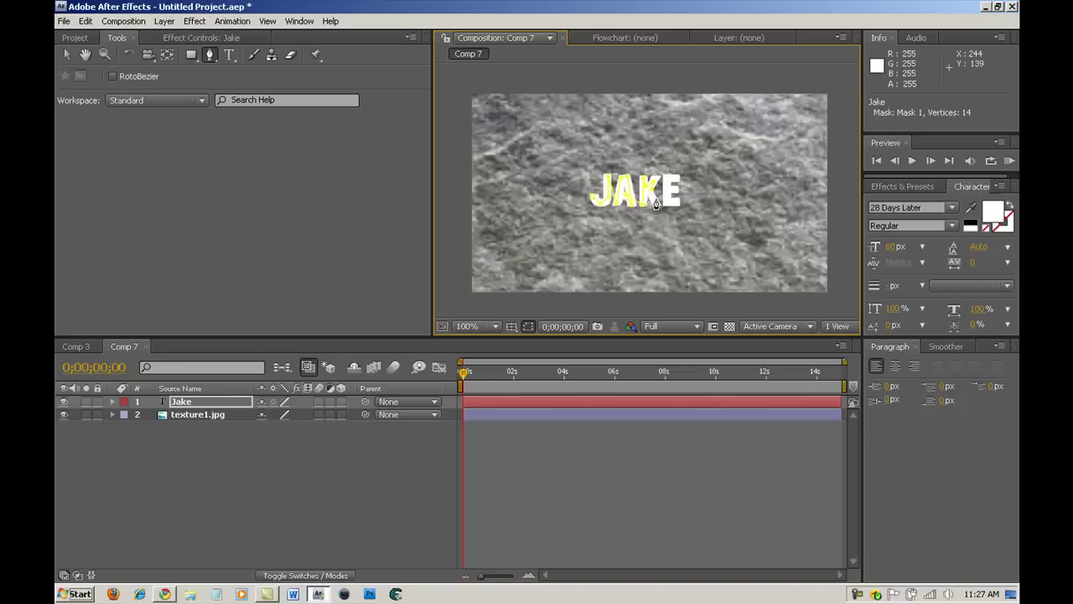
{"action": "key", "text": "ctrl+z"}
{"action": "left_click", "coordinate": [668, 206]}
{"action": "left_click", "coordinate": [671, 182]}
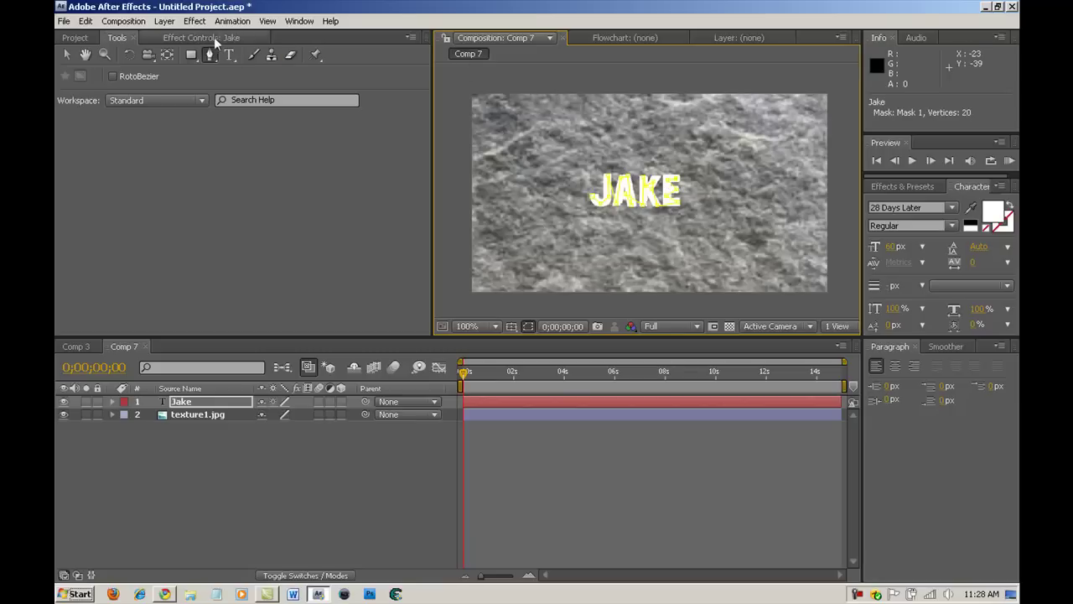
Apply Stroke to the Jake layer with Brush Size 7.5 and Paint Style Reveal Original Image
{"action": "left_click", "coordinate": [195, 21]}
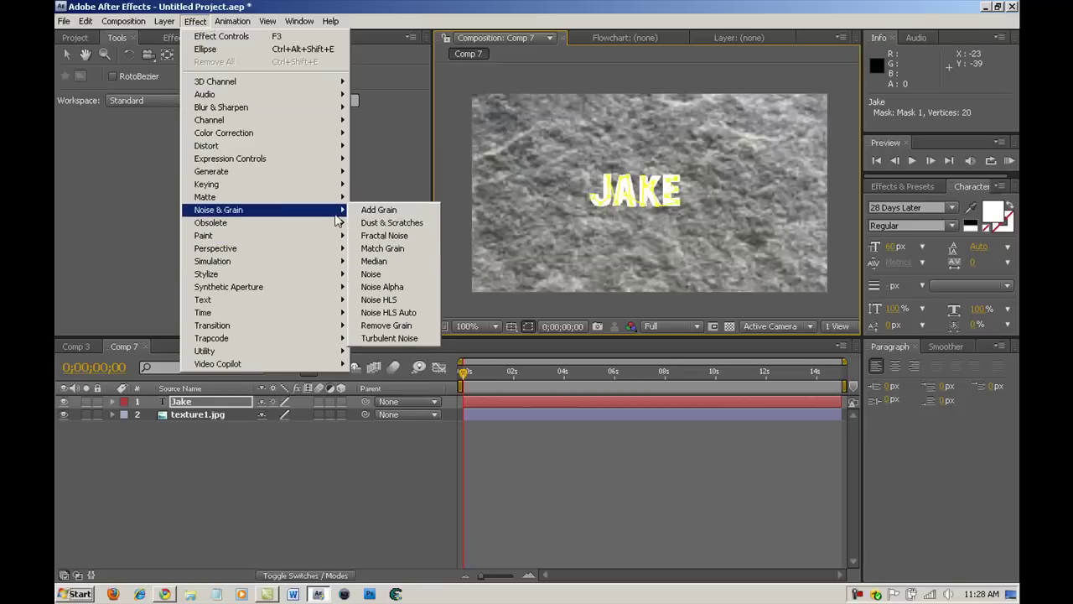
{"action": "mouse_move", "coordinate": [212, 171]}
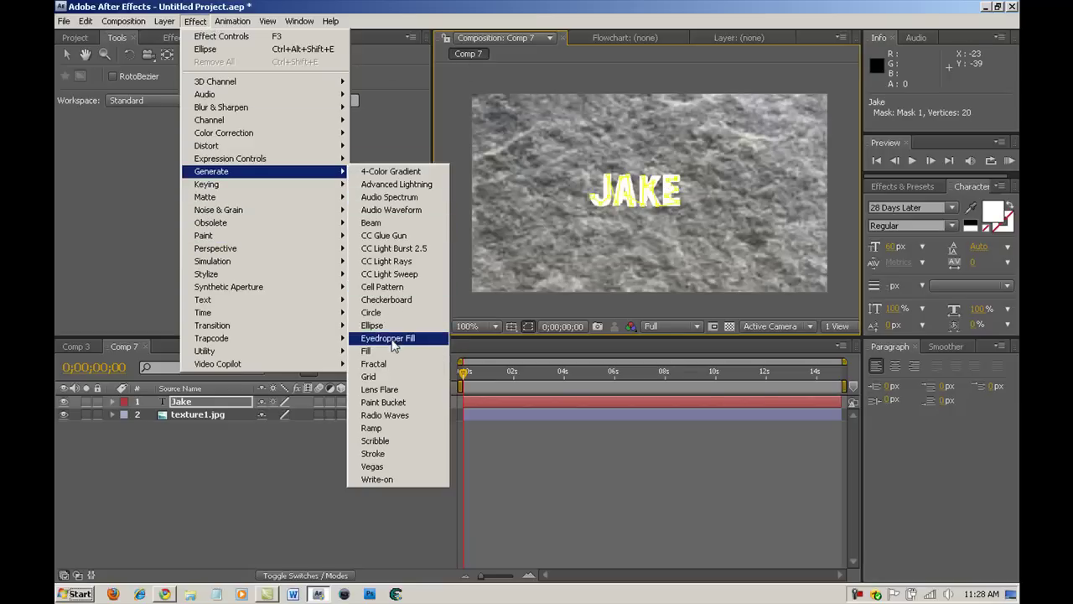
{"action": "left_click", "coordinate": [373, 452]}
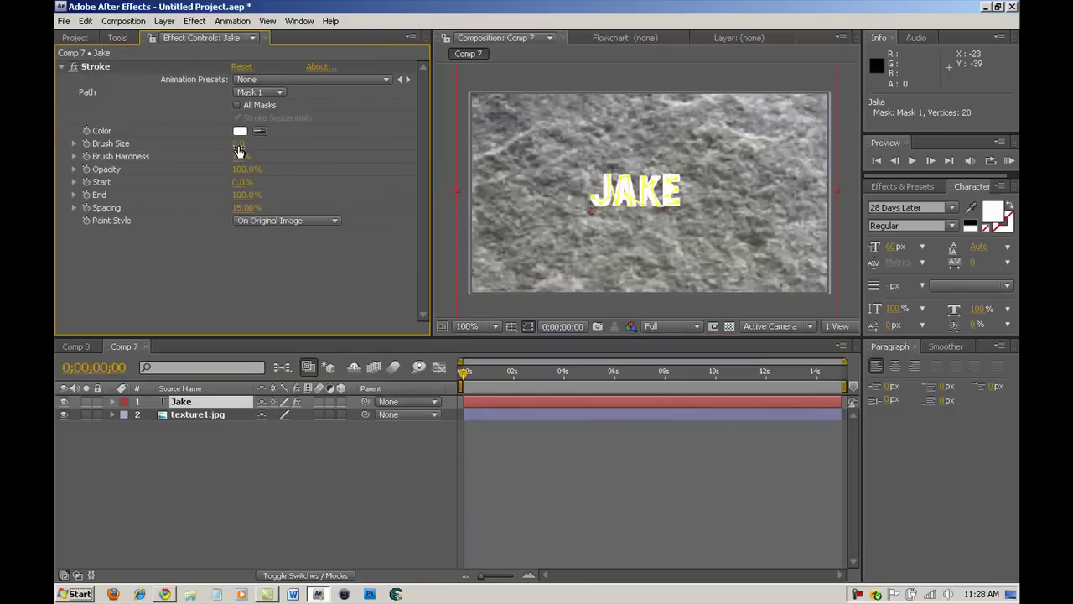
{"action": "left_click", "coordinate": [238, 146]}
{"action": "type", "text": "7."}
{"action": "type", "text": "5"}
{"action": "key", "text": "Return"}
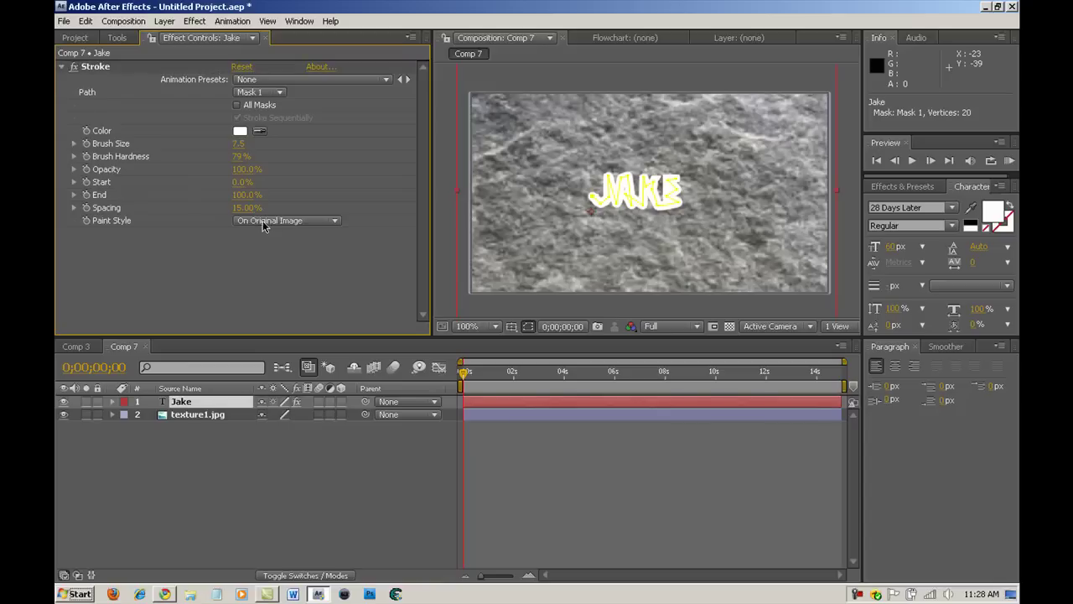
{"action": "left_click", "coordinate": [264, 224]}
{"action": "left_click", "coordinate": [264, 248]}
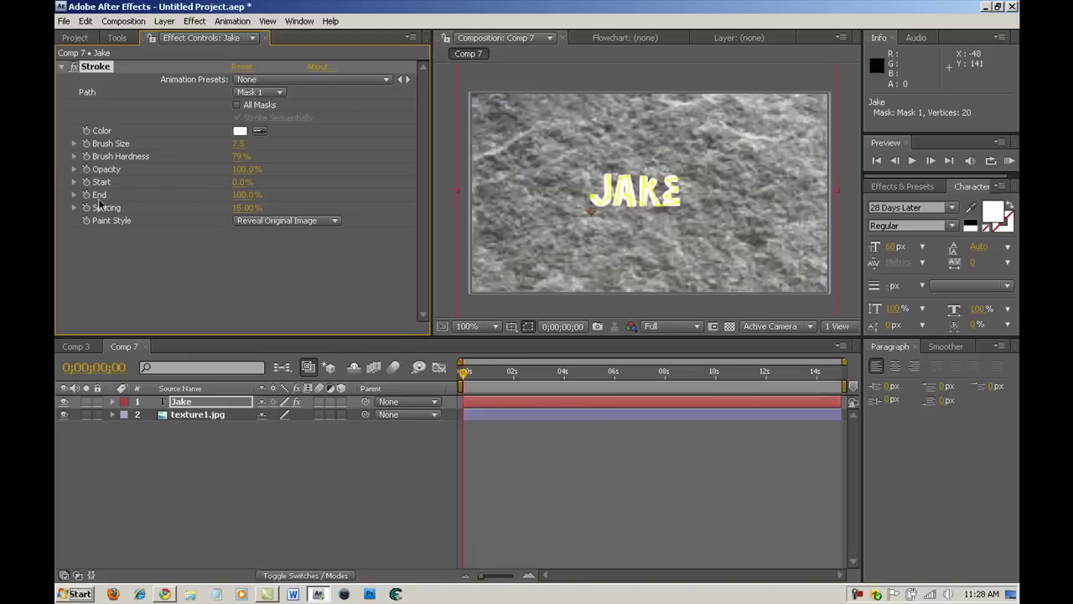
Keyframe Stroke End from 0% at 0 s to 100% at 10 s, then scrub to preview
{"action": "left_click", "coordinate": [242, 195]}
{"action": "type", "text": "0"}
{"action": "key", "text": "Return"}
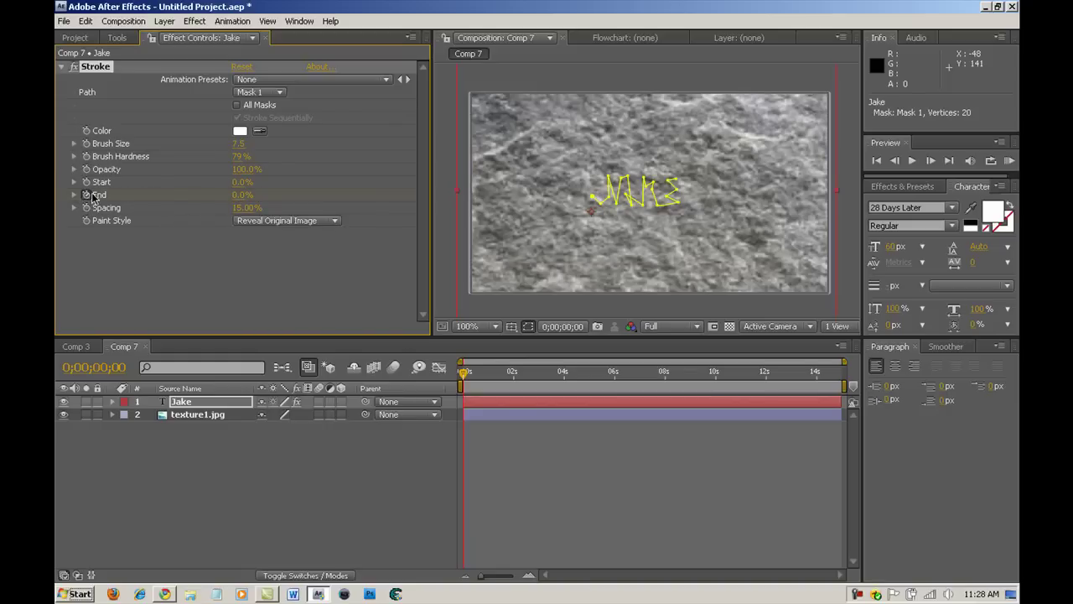
{"action": "left_click_drag", "start_coordinate": [464, 366], "coordinate": [715, 371]}
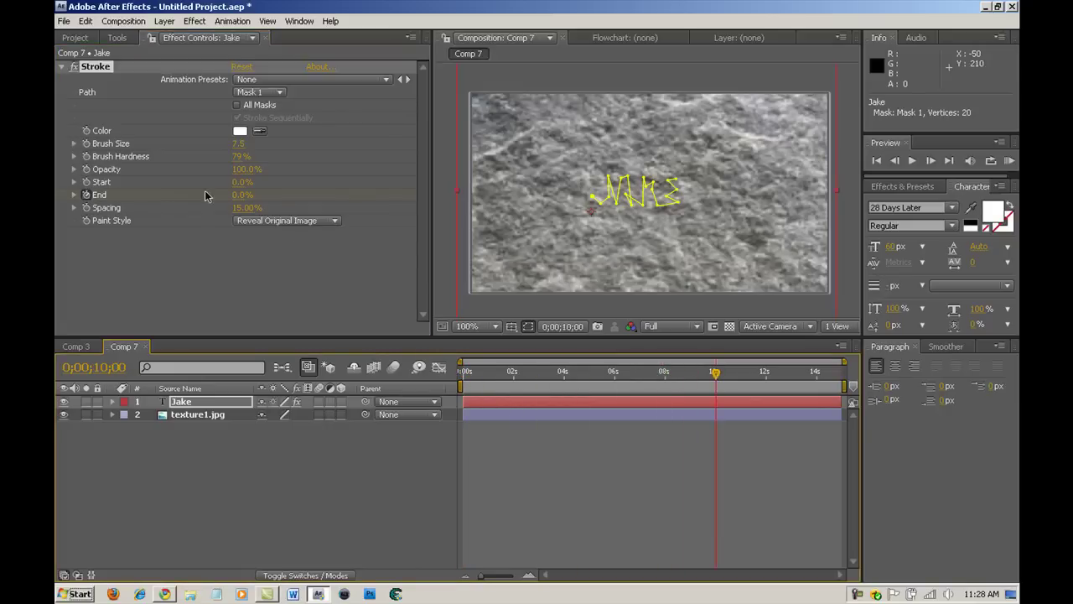
{"action": "left_click", "coordinate": [238, 196]}
{"action": "type", "text": "0"}
{"action": "key", "text": "Return"}
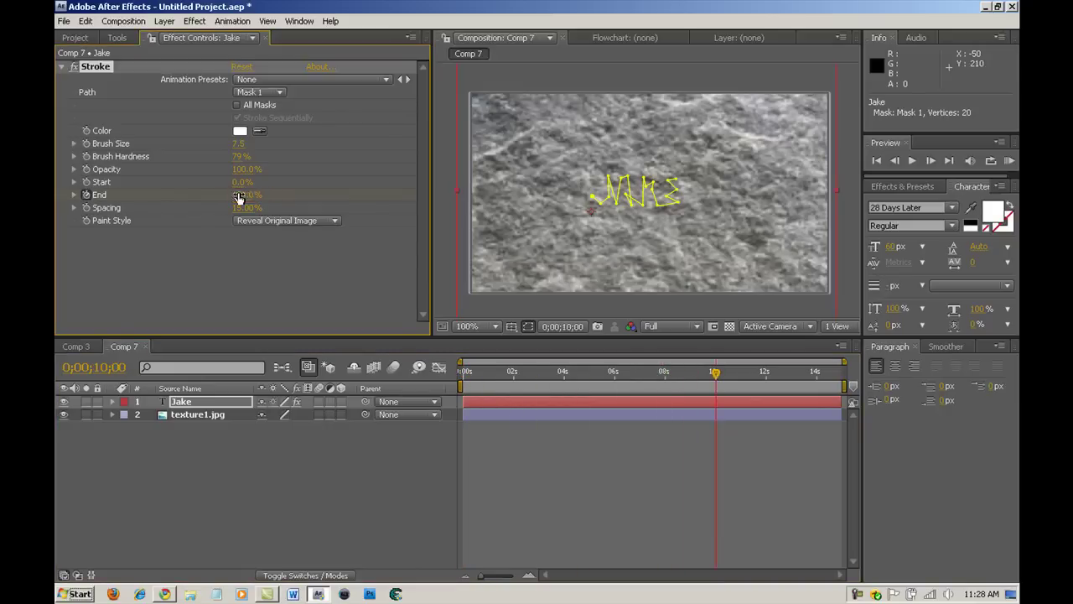
{"action": "left_click", "coordinate": [714, 371]}
{"action": "mouse_move", "coordinate": [466, 372]}
{"action": "left_mouse_down"}
{"action": "mouse_move", "coordinate": [721, 384]}
{"action": "mouse_move", "coordinate": [589, 385]}
{"action": "mouse_move", "coordinate": [747, 412]}
{"action": "mouse_move", "coordinate": [604, 437]}
{"action": "mouse_move", "coordinate": [597, 530]}
{"action": "left_mouse_up"}
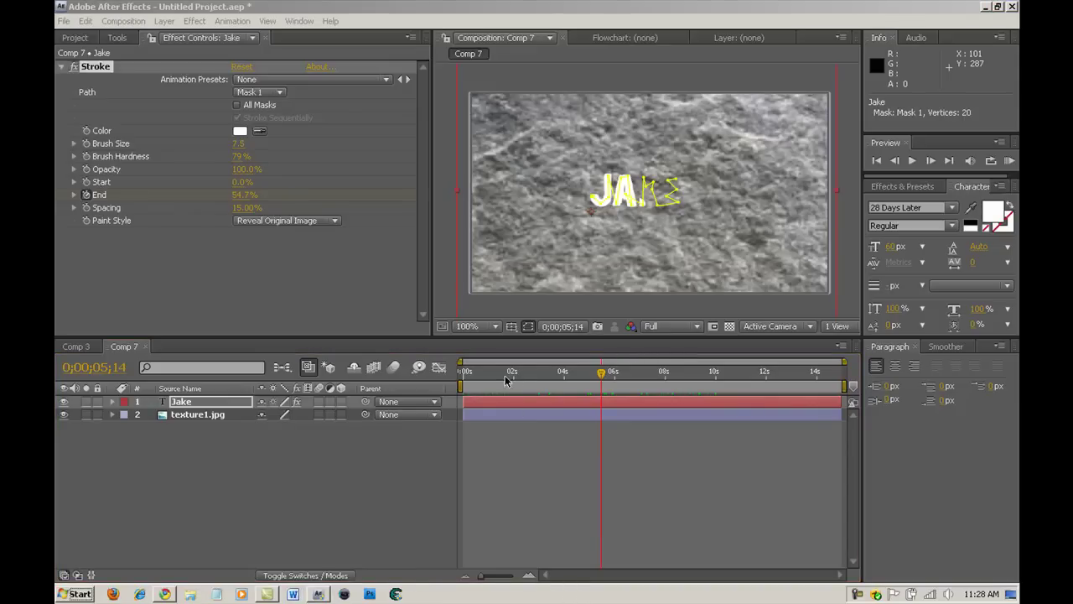
Apply CC Ball Action to the texture1.jpg layer and scrub the timeline to preview
{"action": "left_click", "coordinate": [197, 414]}
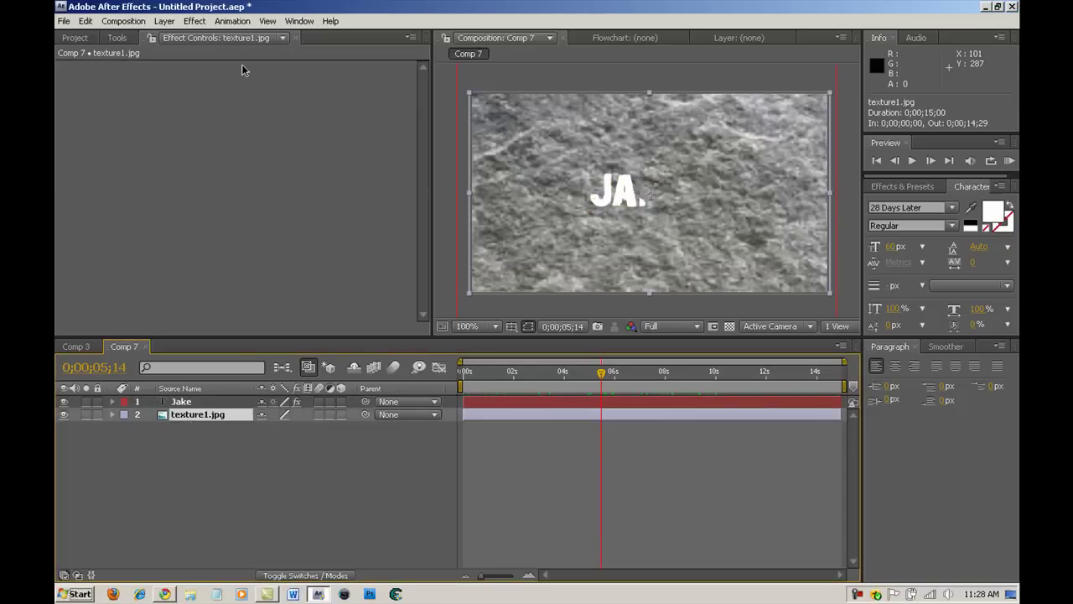
{"action": "left_click", "coordinate": [194, 21]}
{"action": "mouse_move", "coordinate": [212, 261]}
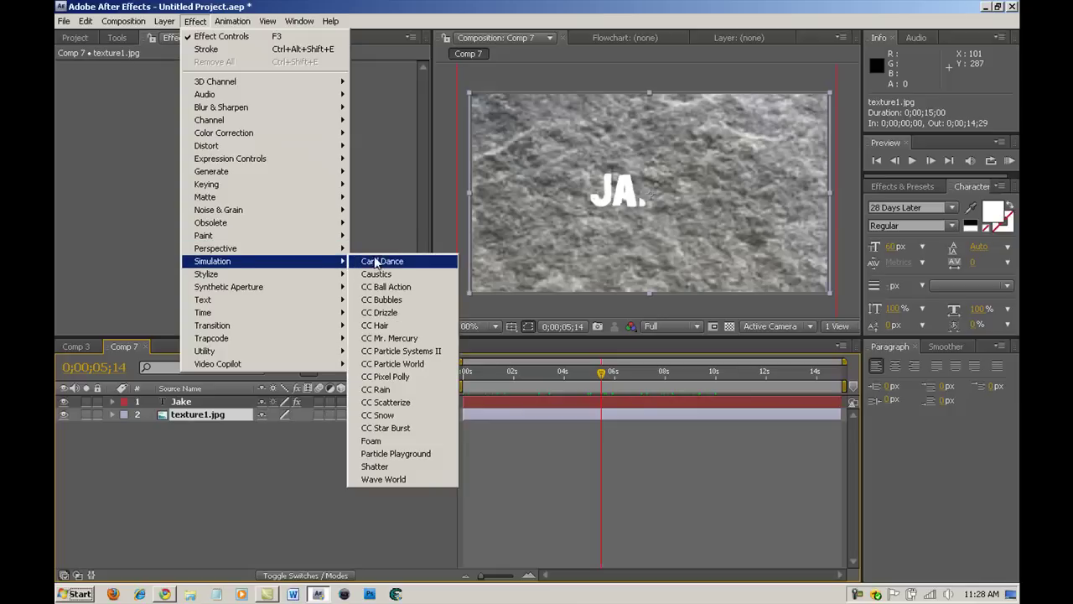
{"action": "left_click", "coordinate": [386, 287]}
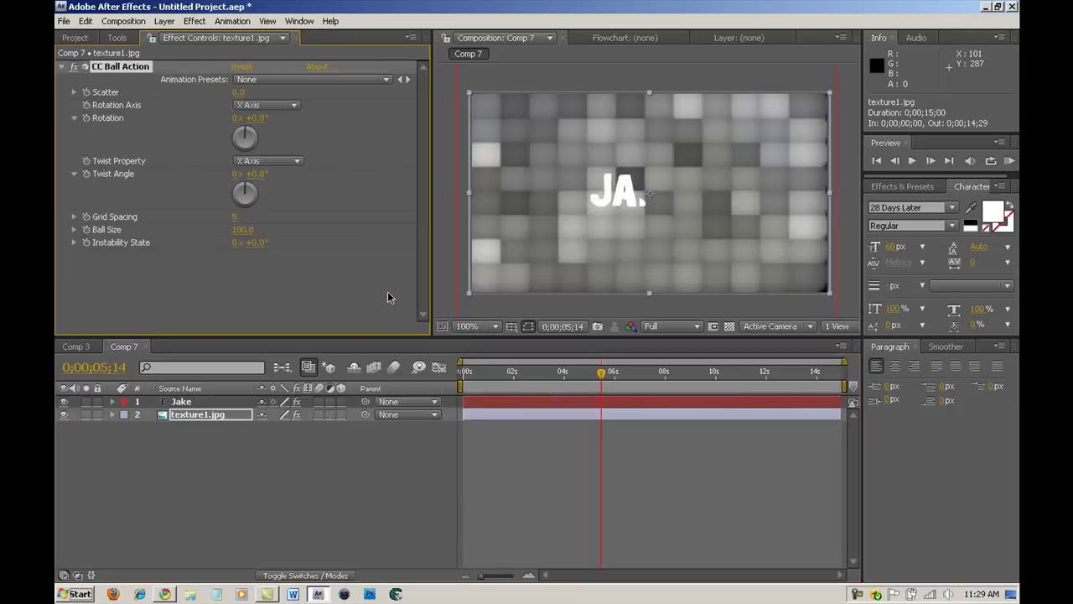
{"action": "mouse_move", "coordinate": [602, 373]}
{"action": "left_mouse_down"}
{"action": "mouse_move", "coordinate": [469, 373]}
{"action": "mouse_move", "coordinate": [791, 369]}
{"action": "mouse_move", "coordinate": [508, 373]}
{"action": "mouse_move", "coordinate": [484, 389]}
{"action": "left_mouse_up"}
{"action": "left_click", "coordinate": [467, 600]}
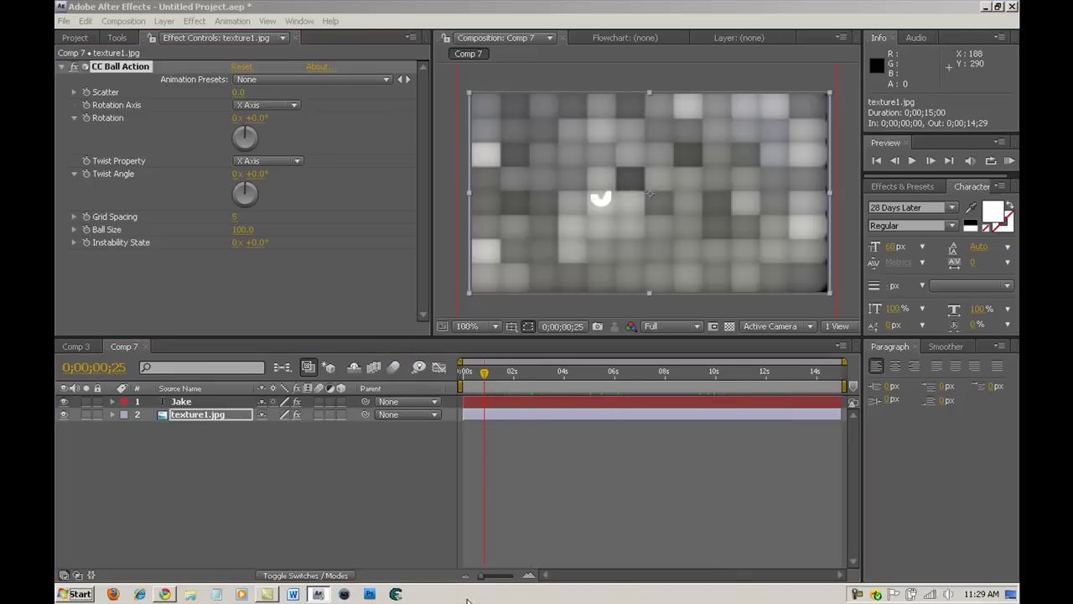